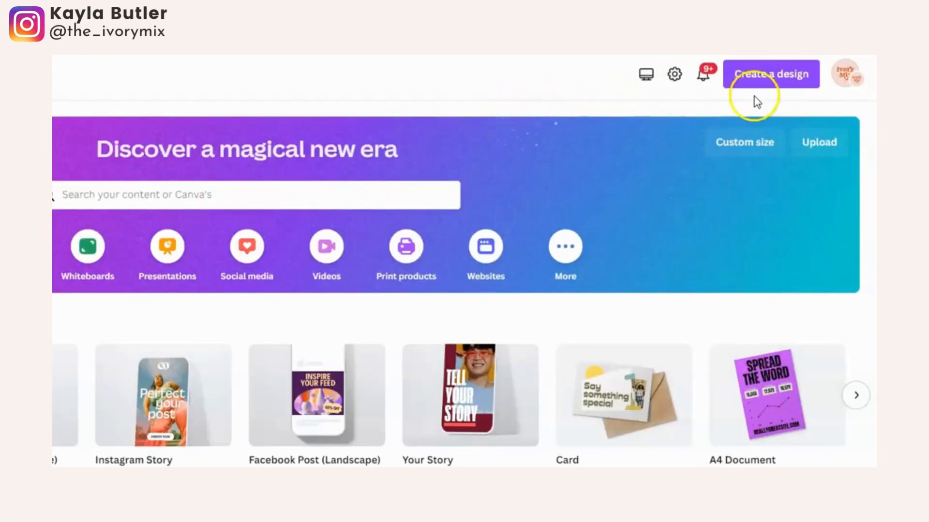
Create a new blank Instagram Post (Square) design at 1080 × 1080 px.
{"action": "left_click", "coordinate": [772, 83]}
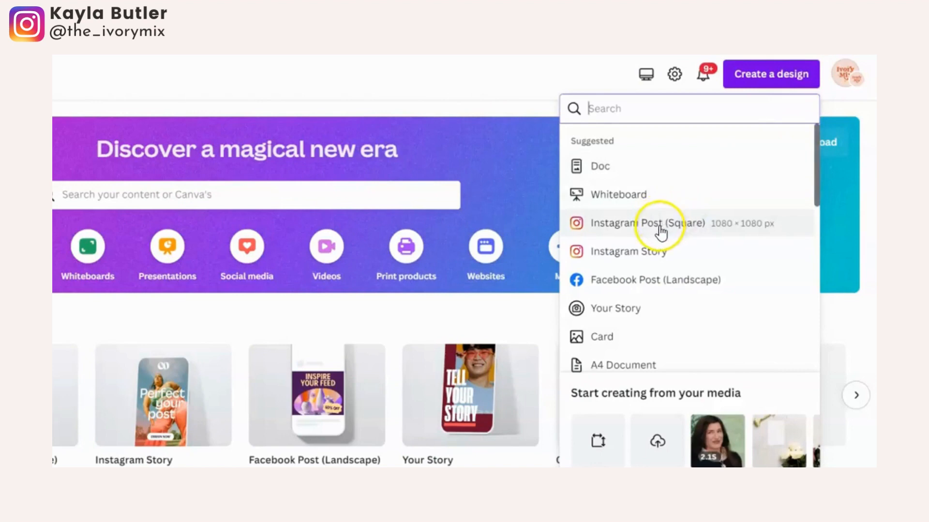
{"action": "left_click", "coordinate": [661, 227]}
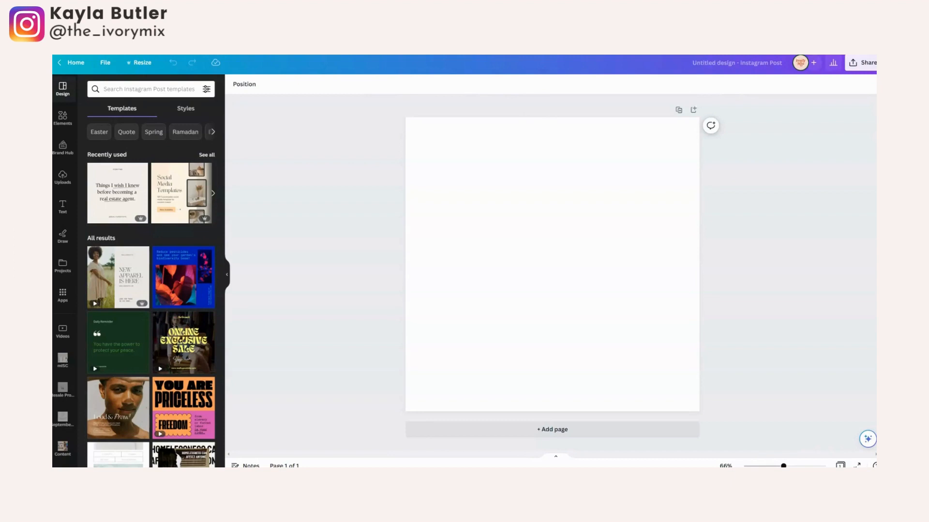
{"action": "left_click", "coordinate": [244, 242]}
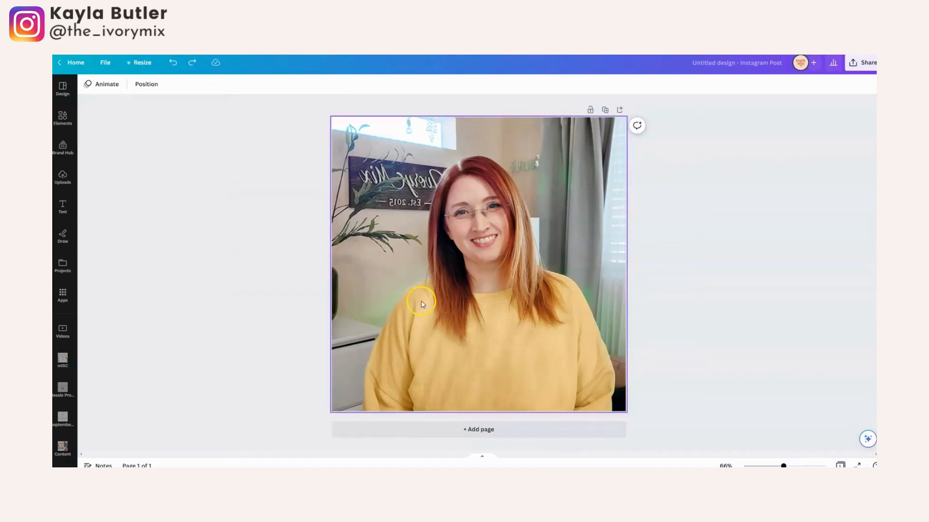
{"action": "left_click", "coordinate": [231, 208]}
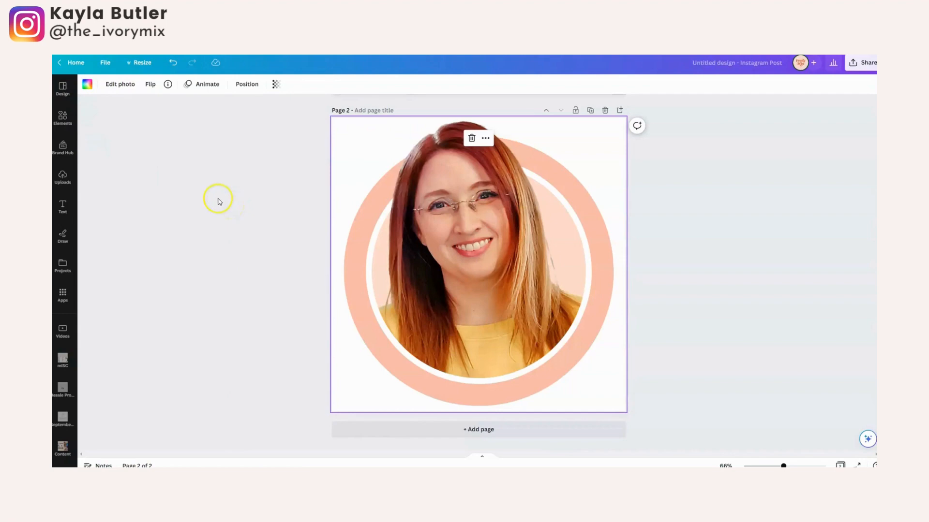
{"action": "scroll", "coordinate": [259, 239], "scroll_direction": "up", "scroll_amount": 6}
{"action": "scroll", "coordinate": [261, 239], "scroll_direction": "down", "scroll_amount": 6}
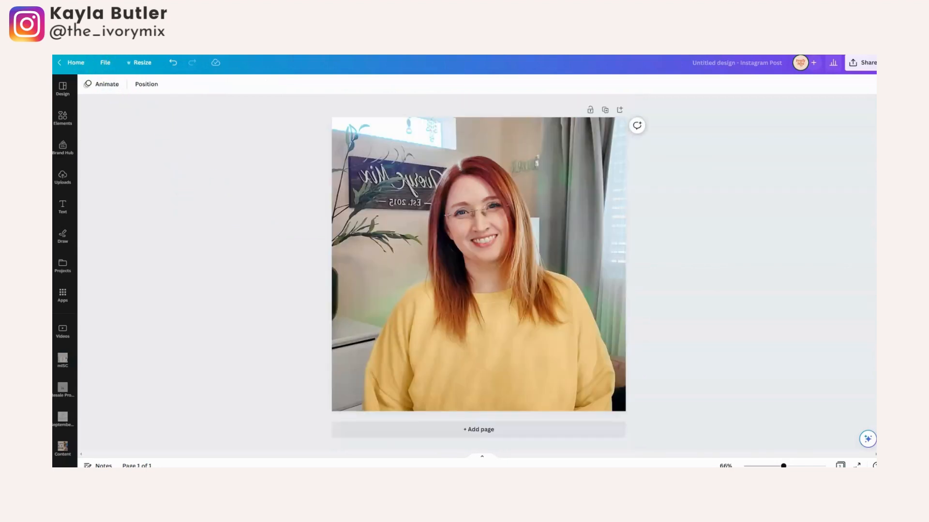
Remove the background of the portrait photo on page 1 with the BG Remover tool.
{"action": "left_click", "coordinate": [491, 171]}
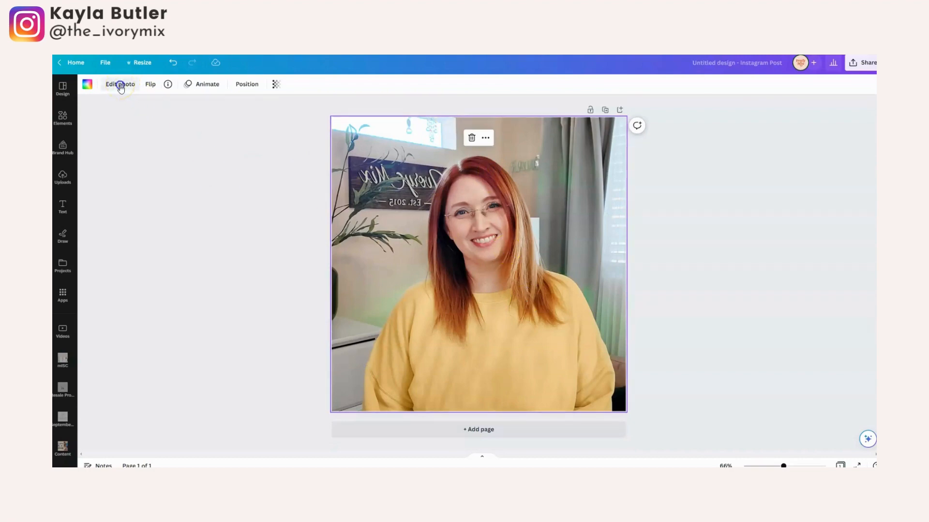
{"action": "left_click", "coordinate": [120, 85]}
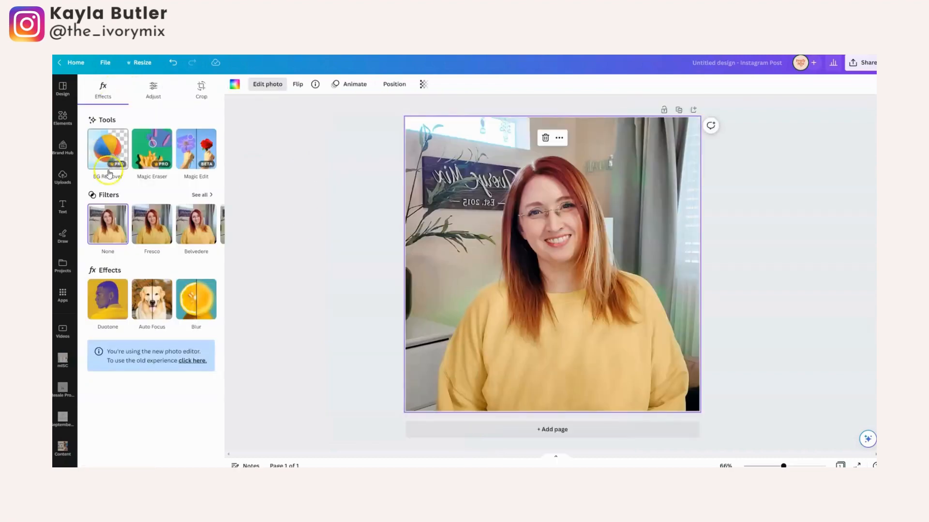
{"action": "left_click", "coordinate": [100, 141]}
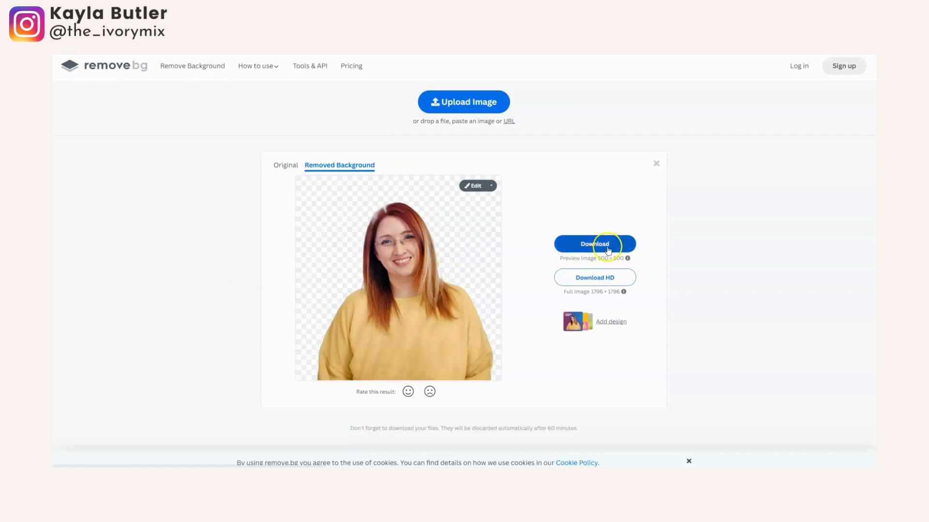
Switch to remove.bg and download the 500 × 500 preview image of the portrait with its background removed.
{"action": "left_click", "coordinate": [605, 245]}
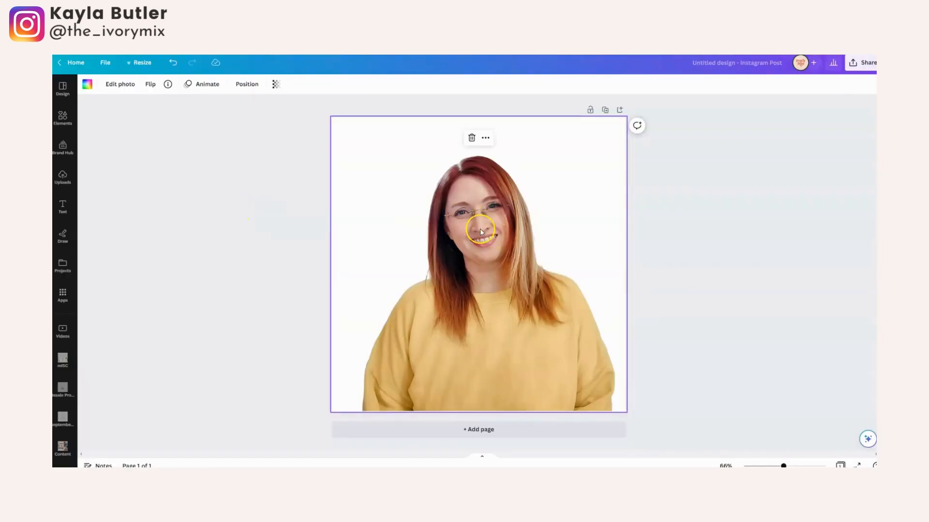
Download the cut-out portrait design as a PNG with a transparent background.
{"action": "left_click", "coordinate": [863, 62]}
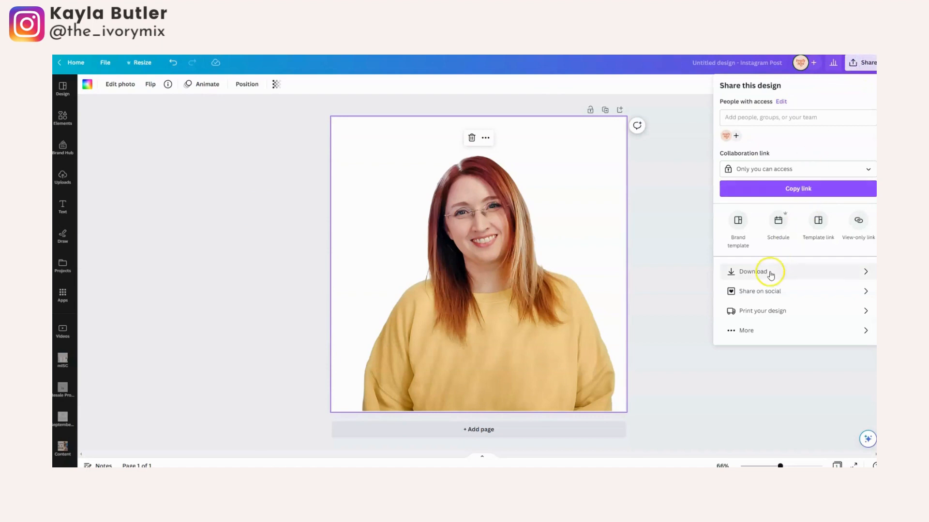
{"action": "left_click", "coordinate": [769, 272]}
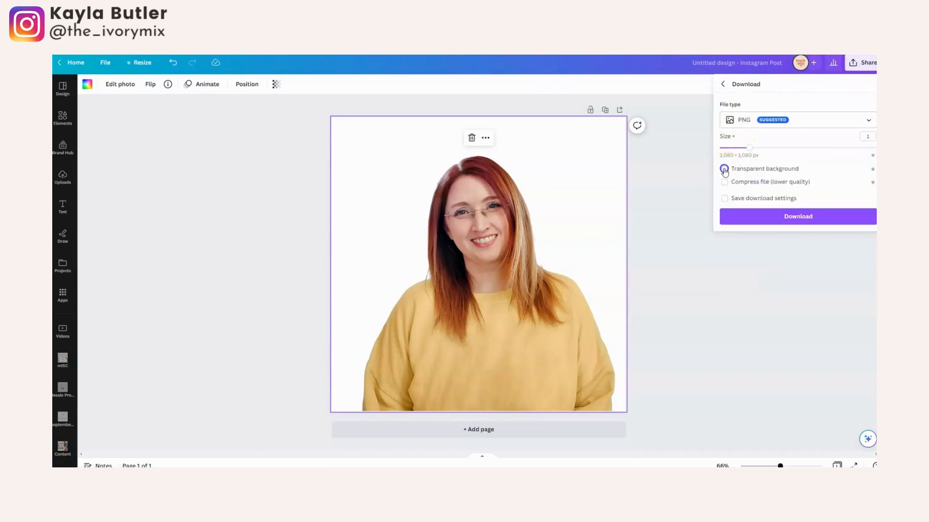
{"action": "left_click", "coordinate": [790, 216]}
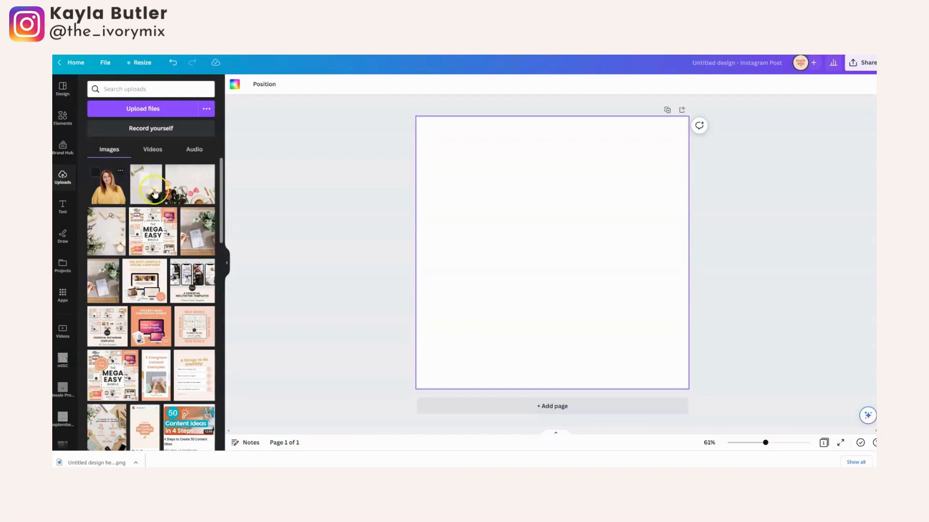
Set the blank page's background to the light pink of the Ivory Mix brand color palette.
{"action": "left_click", "coordinate": [574, 240]}
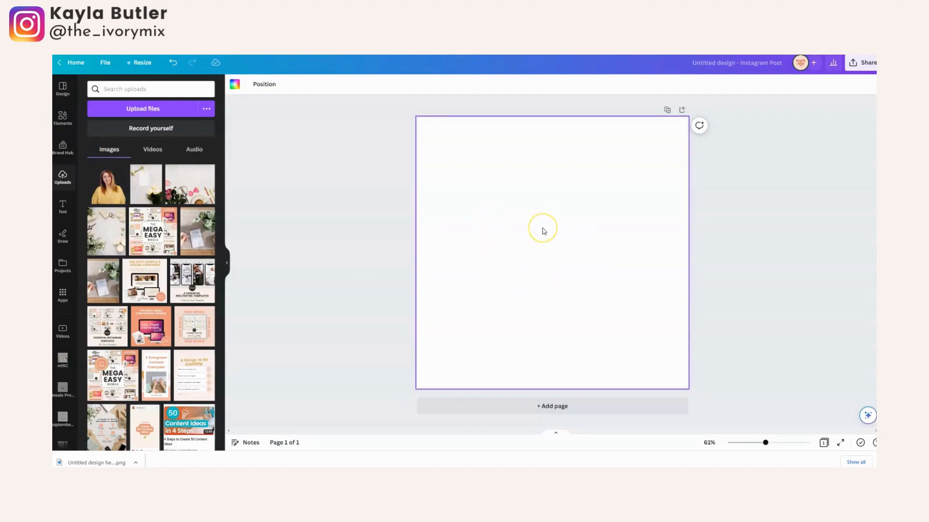
{"action": "left_click", "coordinate": [235, 84]}
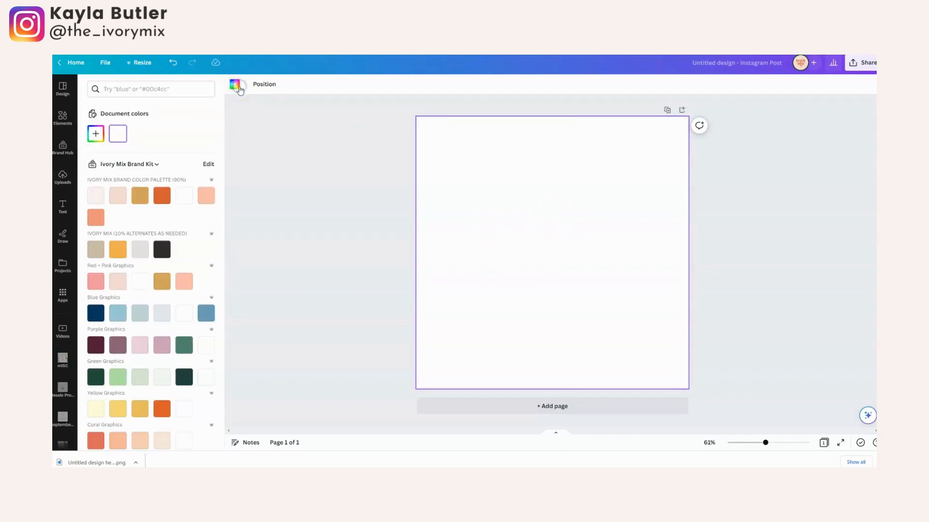
{"action": "left_click", "coordinate": [121, 198]}
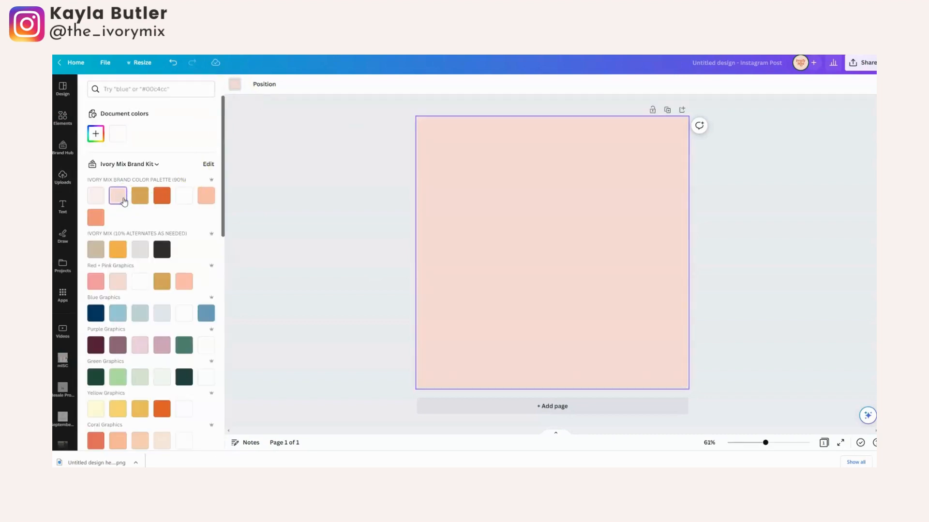
{"action": "left_click", "coordinate": [315, 214]}
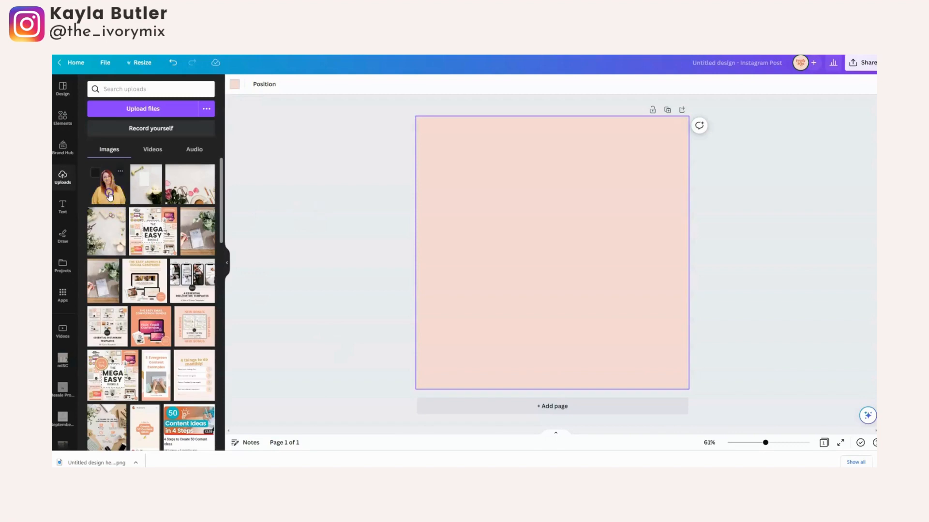
Add the uploaded cut-out portrait to the pink page, enlarge it to almost the page width and centre it along the bottom edge.
{"action": "left_click", "coordinate": [107, 186]}
{"action": "left_click_drag", "start_coordinate": [461, 162], "coordinate": [422, 123]}
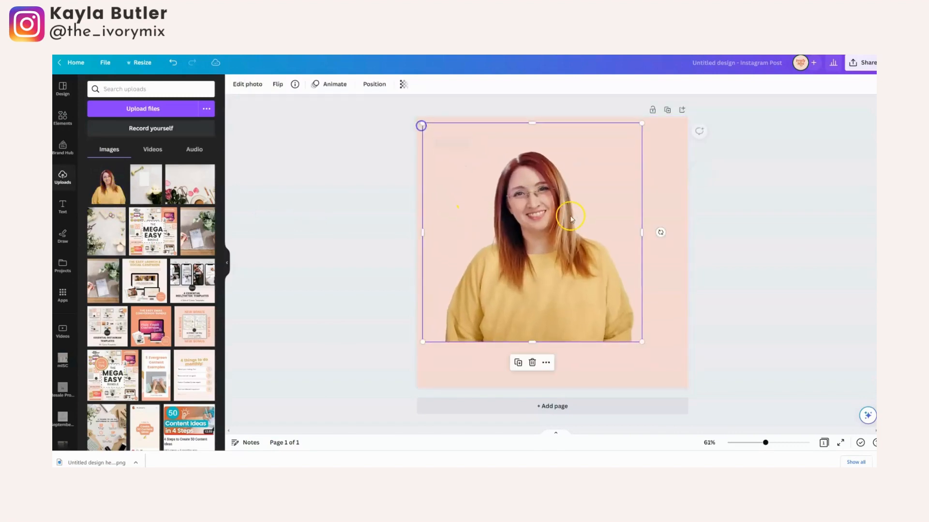
{"action": "mouse_move", "coordinate": [642, 337]}
{"action": "left_mouse_down"}
{"action": "mouse_move", "coordinate": [677, 379]}
{"action": "mouse_move", "coordinate": [645, 353]}
{"action": "left_mouse_up"}
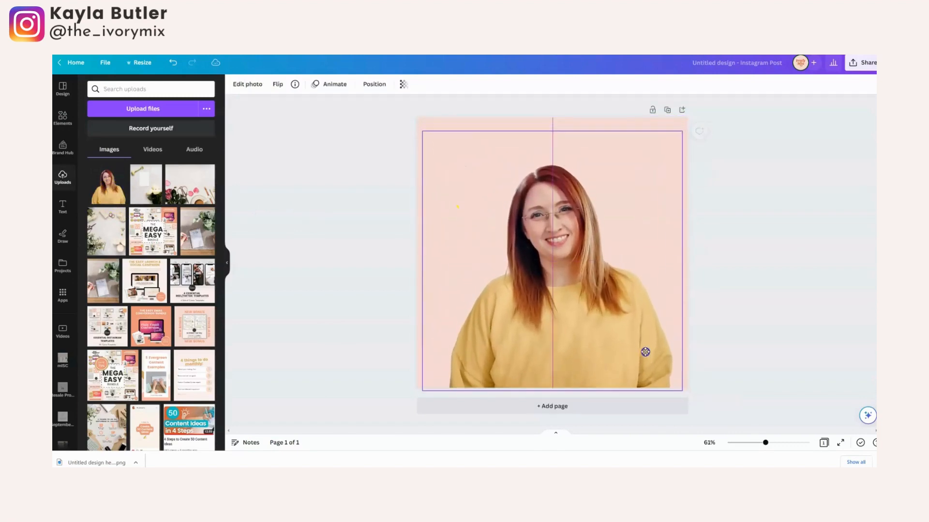
{"action": "left_click", "coordinate": [788, 298]}
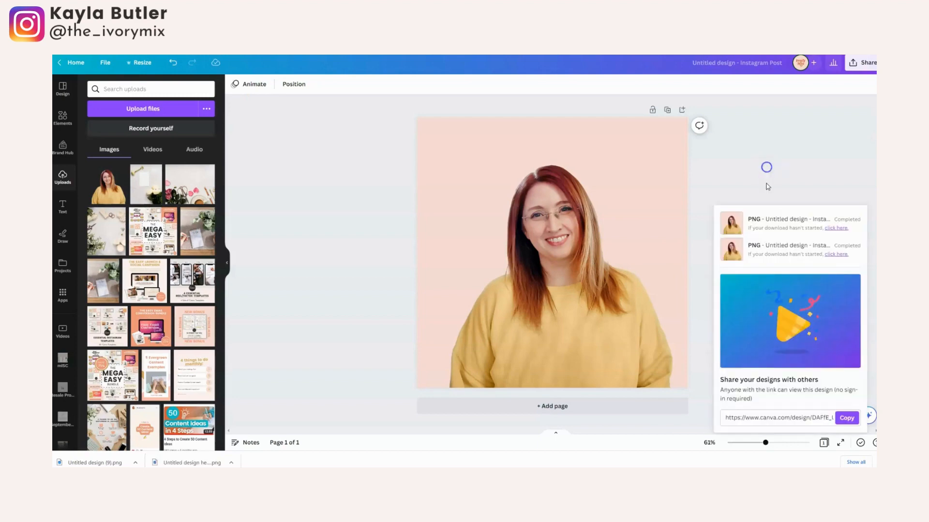
Download the portrait on the pink background as a 1,080 × 1,080 px PNG without a transparent background.
{"action": "left_click", "coordinate": [766, 182]}
{"action": "left_click", "coordinate": [856, 65]}
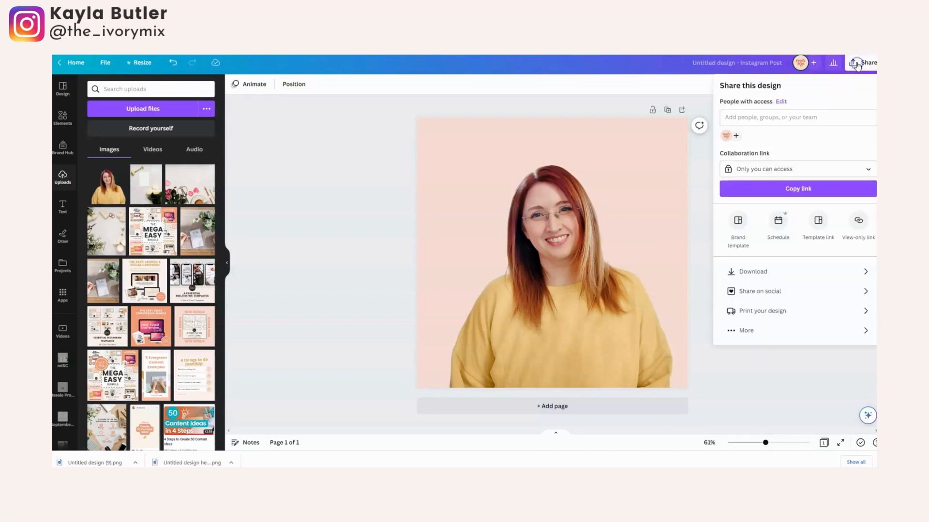
{"action": "left_click", "coordinate": [747, 269]}
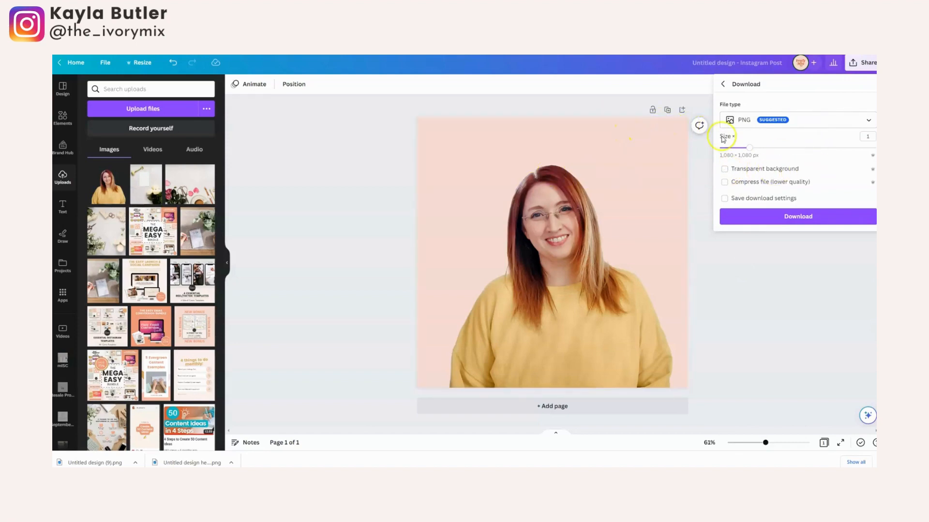
{"action": "left_click", "coordinate": [798, 220]}
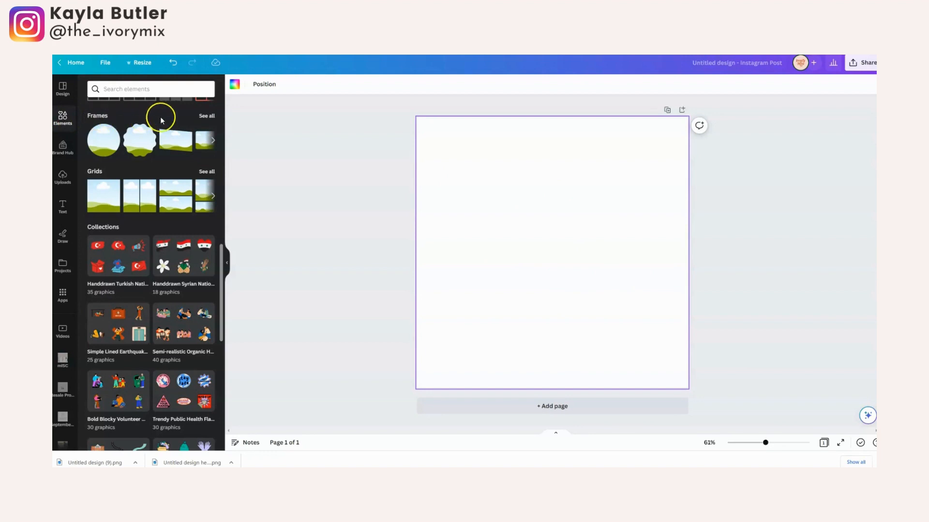
Insert the circular frame with a thick outer ring from the full collection of frames onto the blank page.
{"action": "left_click", "coordinate": [205, 117]}
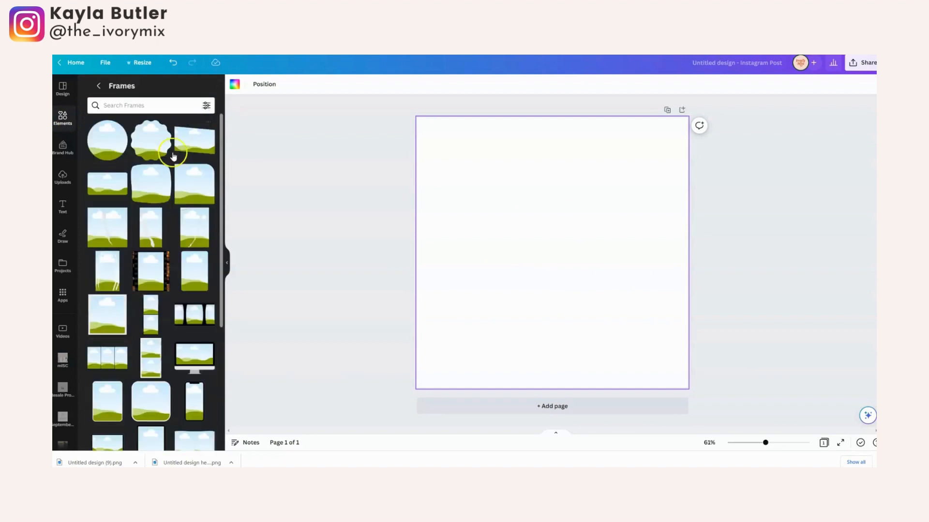
{"action": "scroll", "coordinate": [154, 271], "scroll_direction": "down", "scroll_amount": 3}
{"action": "scroll", "coordinate": [155, 276], "scroll_direction": "down", "scroll_amount": 4}
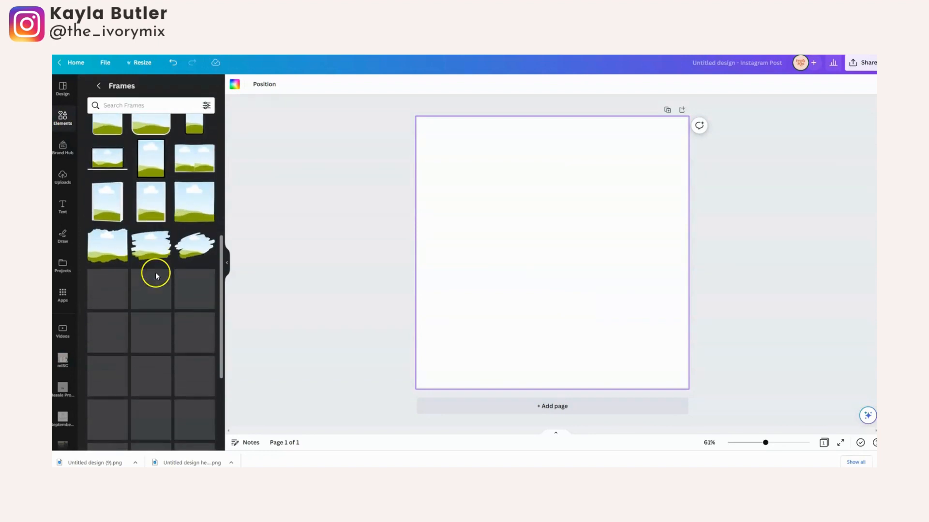
{"action": "scroll", "coordinate": [156, 277], "scroll_direction": "down", "scroll_amount": 8}
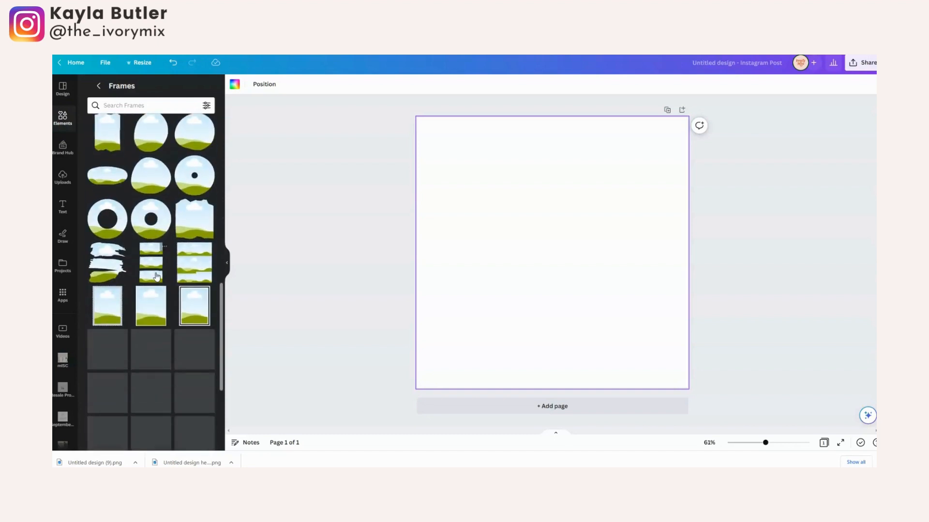
{"action": "scroll", "coordinate": [156, 276], "scroll_direction": "down", "scroll_amount": 4}
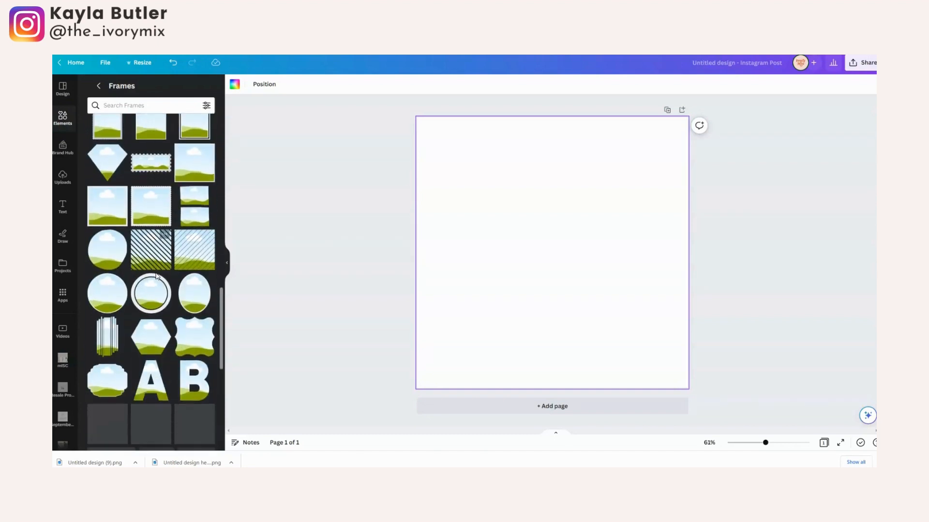
{"action": "left_click", "coordinate": [153, 294]}
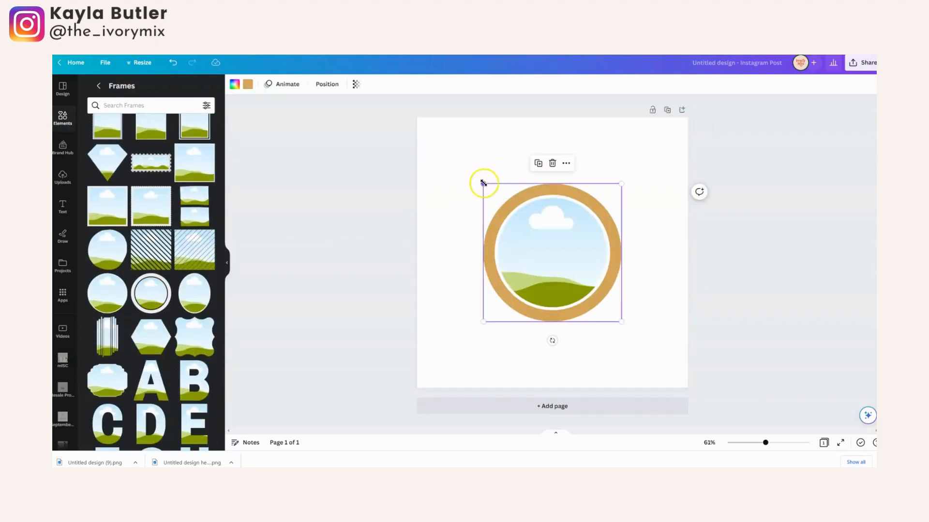
Enlarge the circular frame until it nearly fills the page and centre it.
{"action": "left_click_drag", "start_coordinate": [483, 182], "coordinate": [422, 134]}
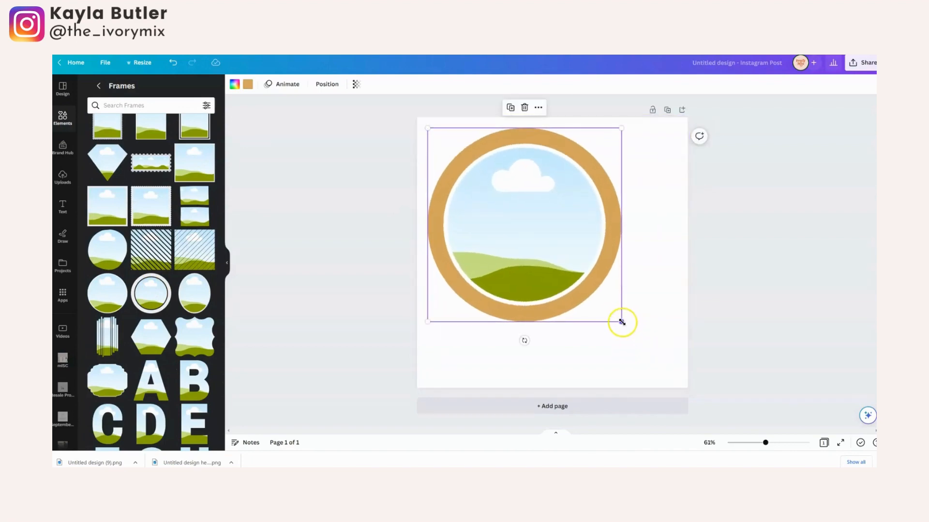
{"action": "left_click_drag", "start_coordinate": [621, 322], "coordinate": [673, 386]}
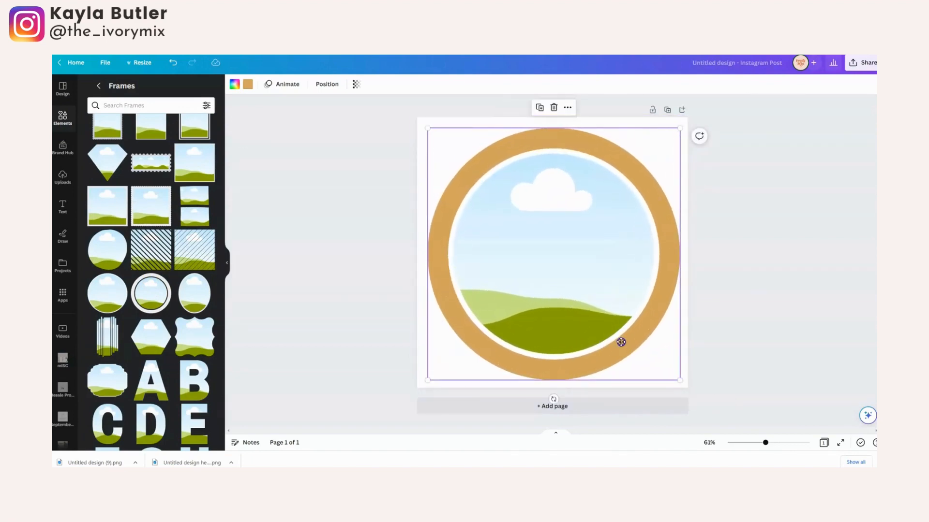
{"action": "left_click_drag", "start_coordinate": [619, 343], "coordinate": [621, 343]}
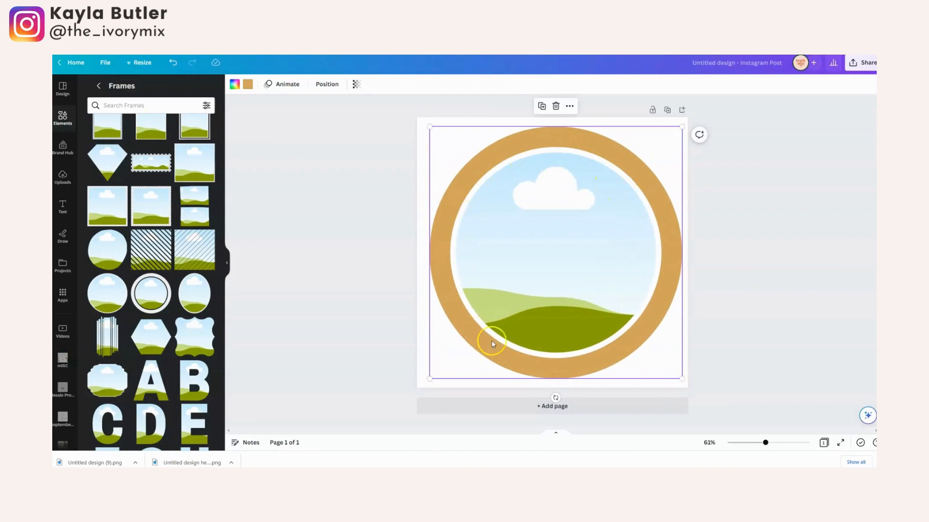
Recolor the frame's outer ring to the peach of the Ivory Mix brand color palette.
{"action": "left_click", "coordinate": [248, 84]}
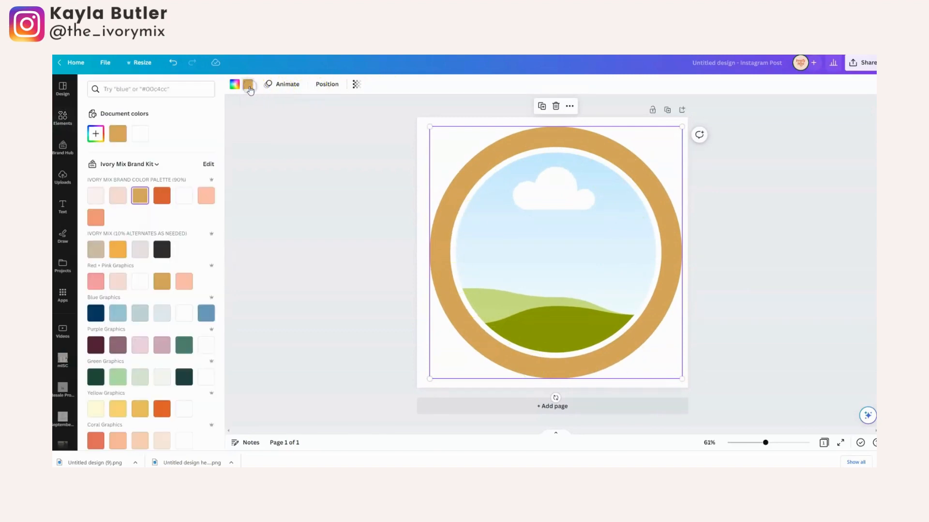
{"action": "left_click", "coordinate": [207, 197]}
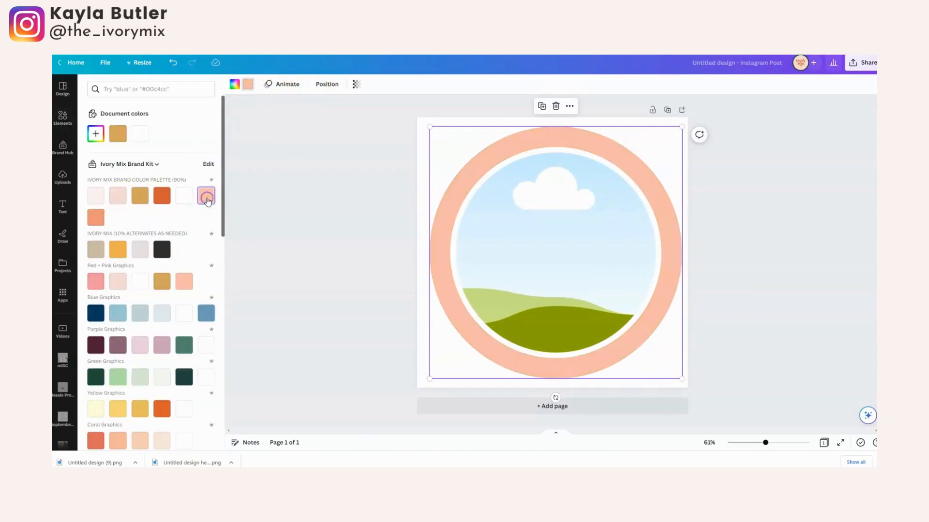
{"action": "left_click", "coordinate": [323, 182]}
{"action": "left_click", "coordinate": [338, 185]}
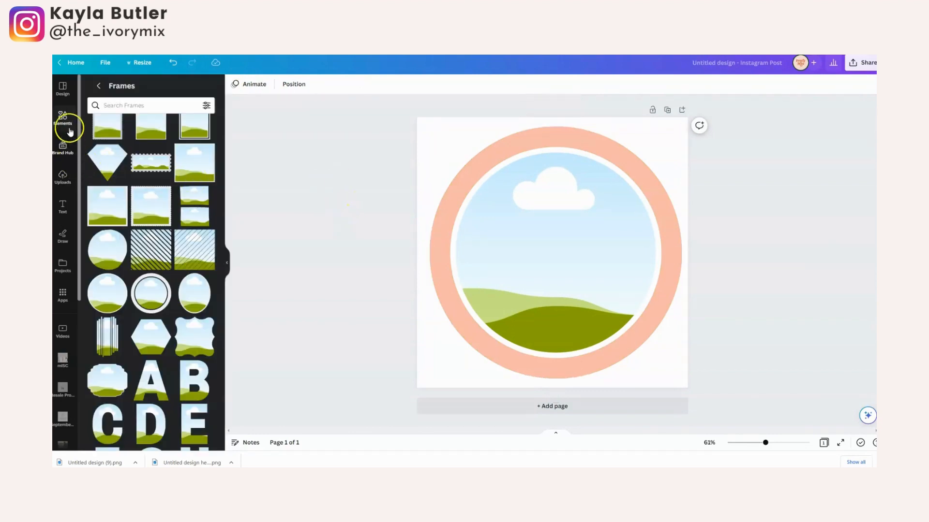
Fill the circular frame with the uploaded portrait that has the pink background.
{"action": "left_click", "coordinate": [69, 179]}
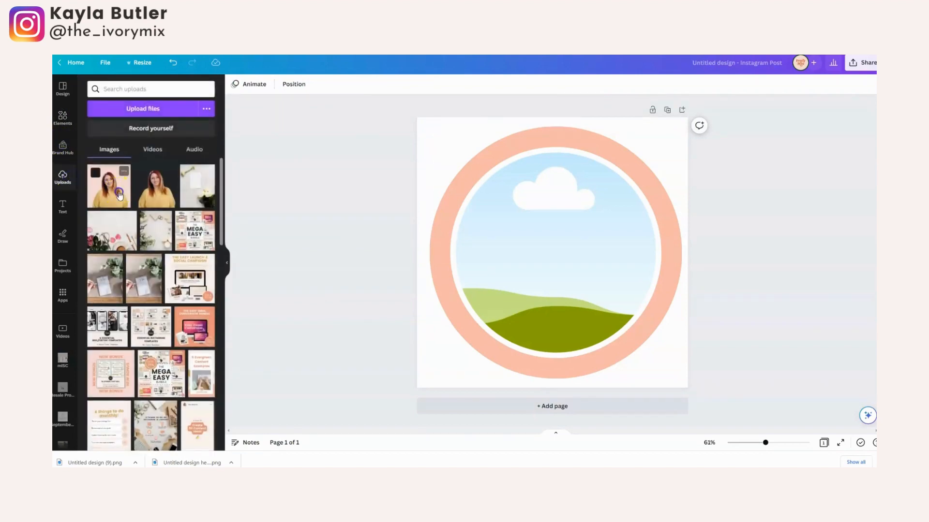
{"action": "left_click_drag", "start_coordinate": [114, 189], "coordinate": [491, 218]}
{"action": "left_click_drag", "start_coordinate": [570, 264], "coordinate": [659, 300]}
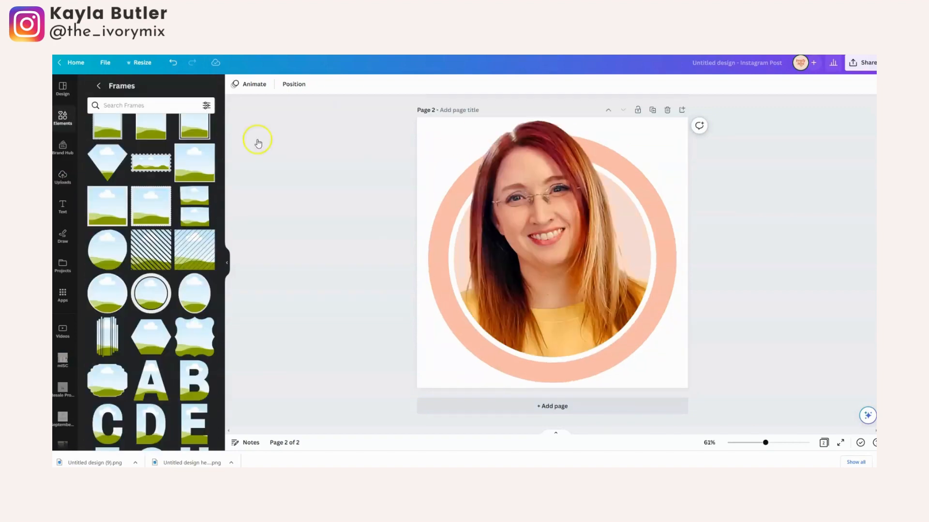
{"action": "scroll", "coordinate": [714, 285], "scroll_direction": "up", "scroll_amount": 3}
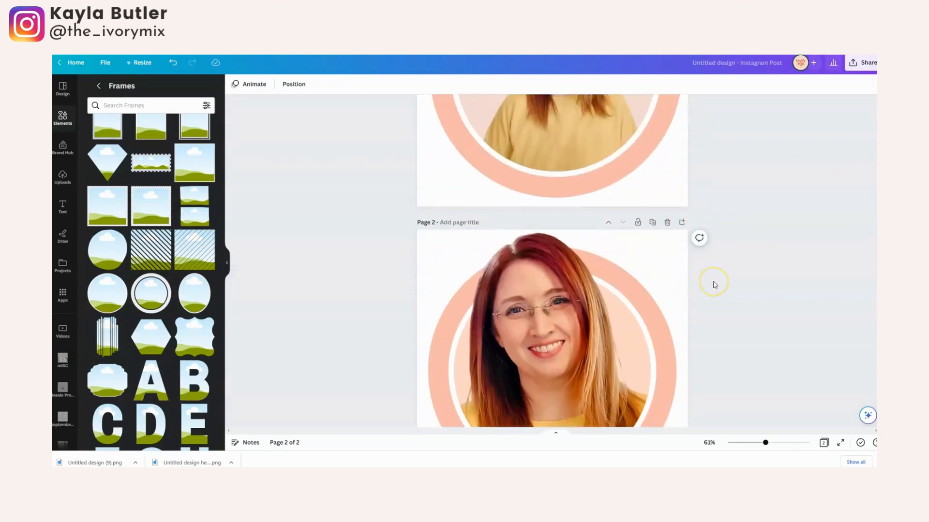
Enlarge and reposition the portrait inside page 1's circular frame so the face and shoulders fill the circle.
{"action": "scroll", "coordinate": [714, 285], "scroll_direction": "up", "scroll_amount": 4}
{"action": "double_click", "coordinate": [566, 210]}
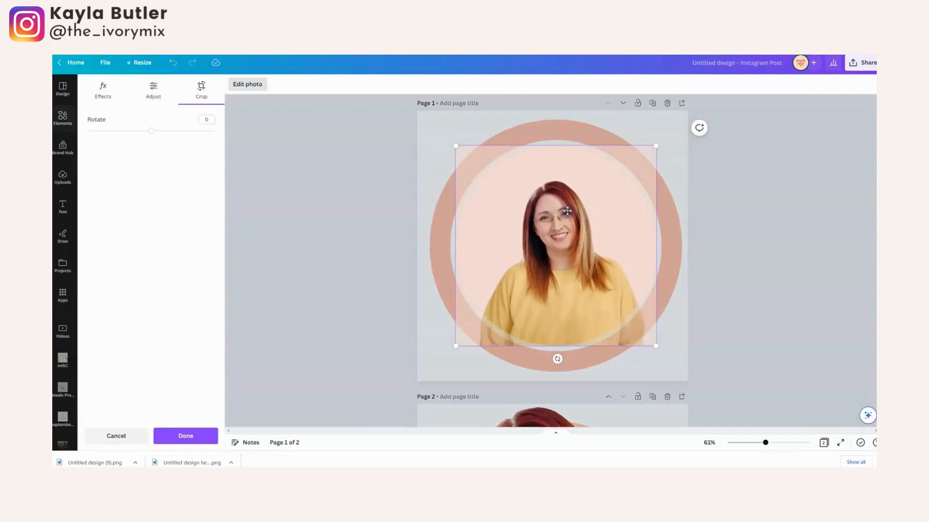
{"action": "left_click_drag", "start_coordinate": [450, 142], "coordinate": [304, 65]}
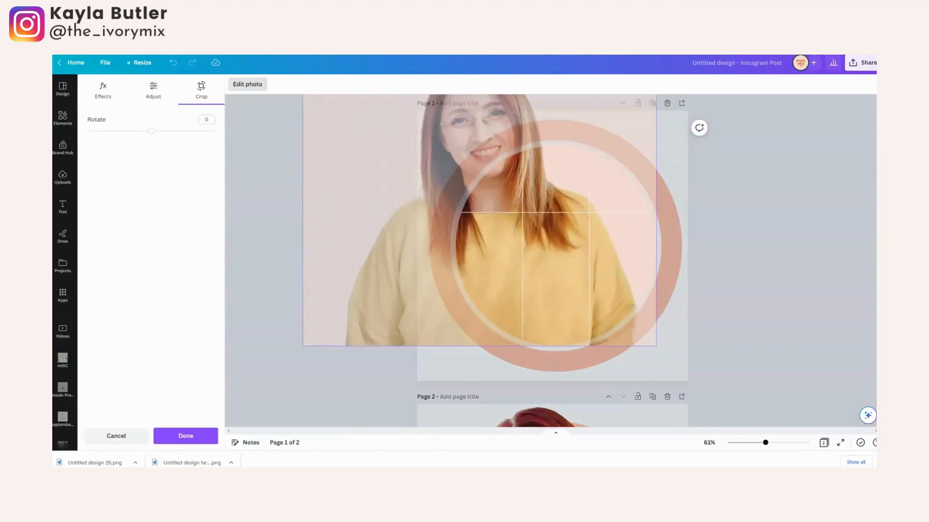
{"action": "left_click_drag", "start_coordinate": [563, 235], "coordinate": [605, 286]}
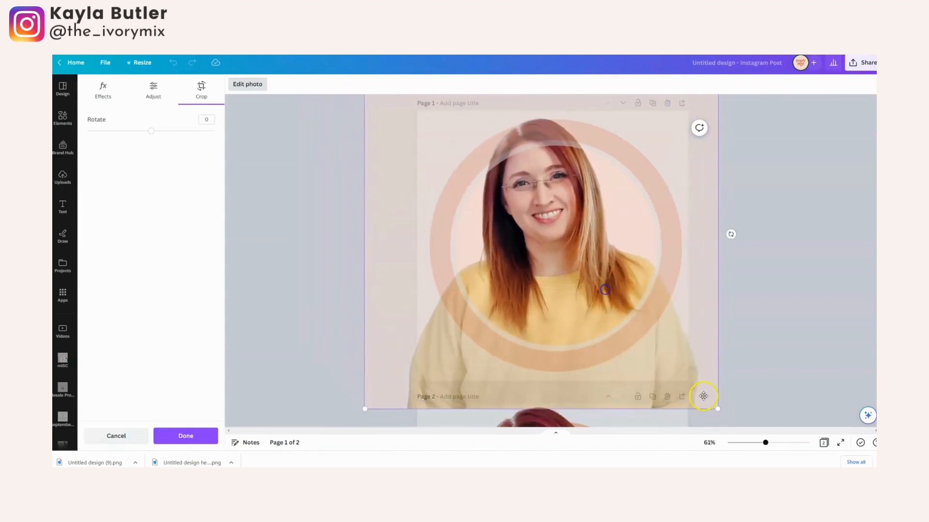
{"action": "left_click_drag", "start_coordinate": [716, 409], "coordinate": [768, 459]}
{"action": "left_click_drag", "start_coordinate": [656, 362], "coordinate": [638, 356]}
{"action": "left_click", "coordinate": [791, 290]}
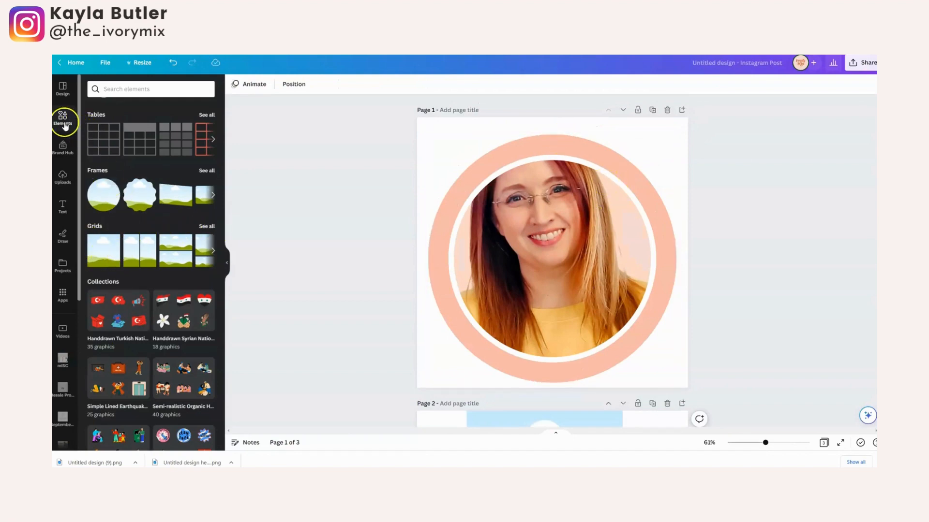
Add a single-cell grid to page 1, shrink it and narrow its sides to cover the upper part of the circular frame.
{"action": "left_click", "coordinate": [98, 259]}
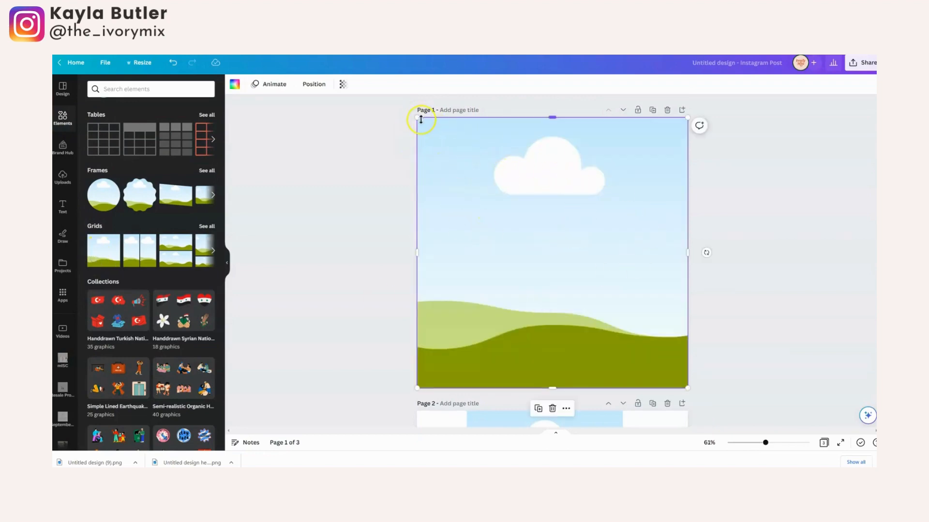
{"action": "left_click_drag", "start_coordinate": [421, 120], "coordinate": [481, 177]}
{"action": "left_click_drag", "start_coordinate": [595, 255], "coordinate": [568, 206]}
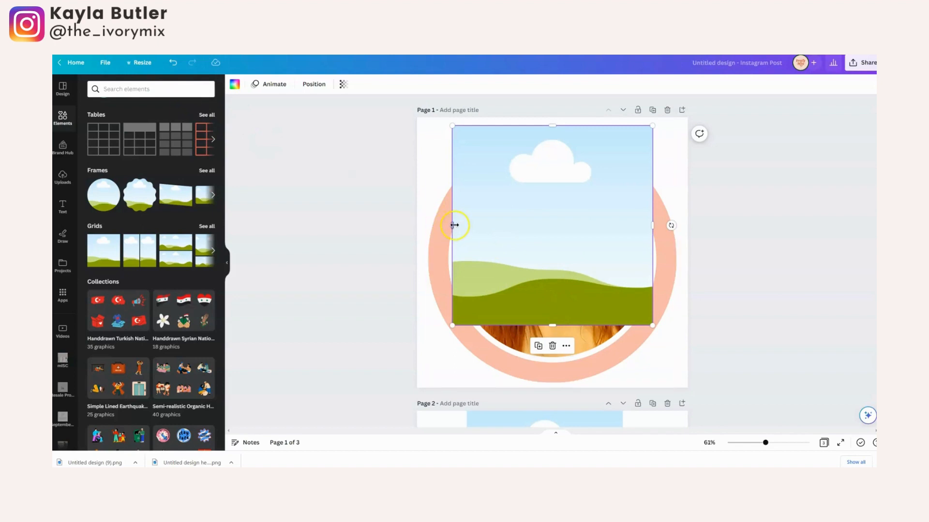
{"action": "left_click_drag", "start_coordinate": [454, 225], "coordinate": [471, 225]}
{"action": "left_click_drag", "start_coordinate": [652, 226], "coordinate": [643, 225]}
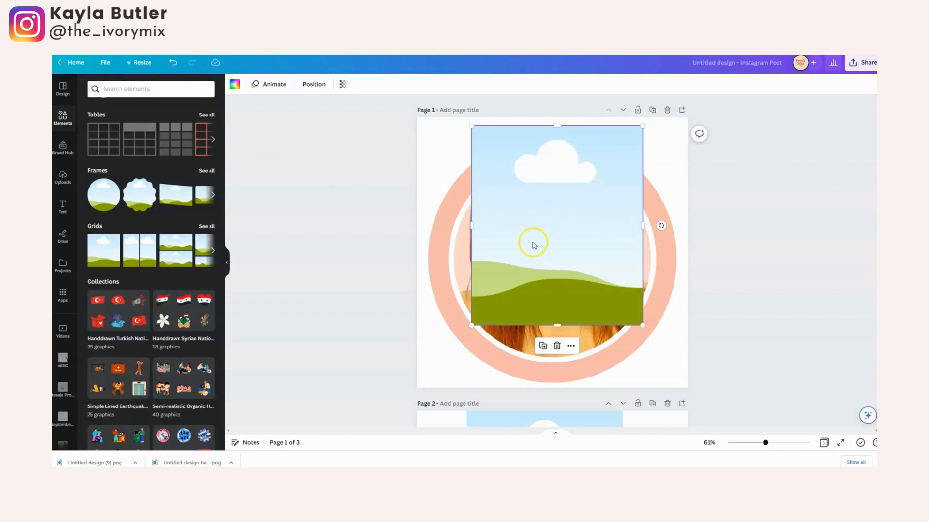
Fill the grid with the uploaded background-free portrait and enlarge it to line up with the portrait in the circular frame.
{"action": "left_click", "coordinate": [64, 176]}
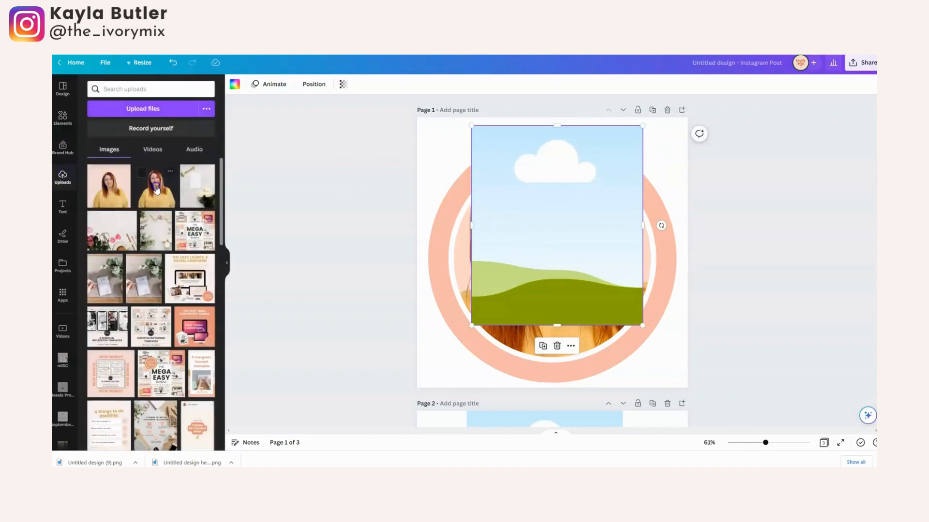
{"action": "left_click_drag", "start_coordinate": [156, 189], "coordinate": [516, 236]}
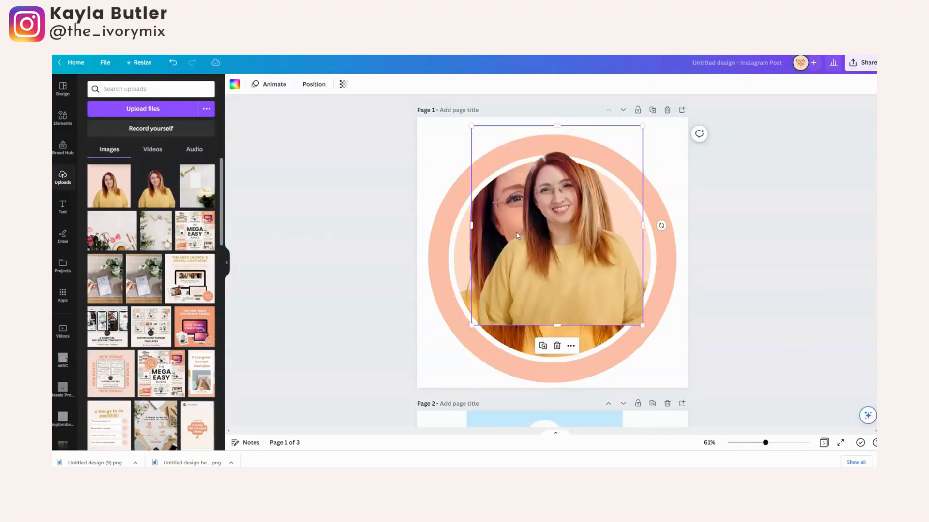
{"action": "double_click", "coordinate": [514, 231]}
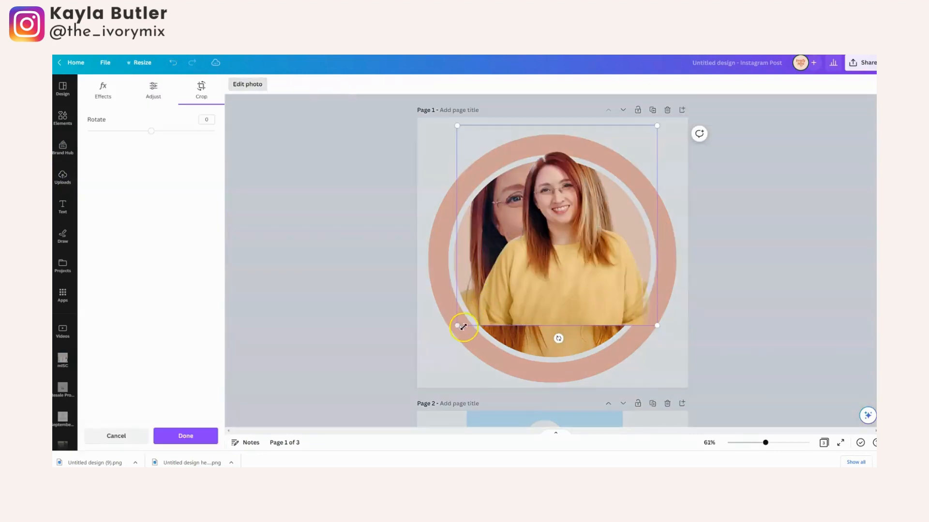
{"action": "left_click_drag", "start_coordinate": [472, 325], "coordinate": [236, 423]}
{"action": "left_click_drag", "start_coordinate": [395, 382], "coordinate": [462, 314]}
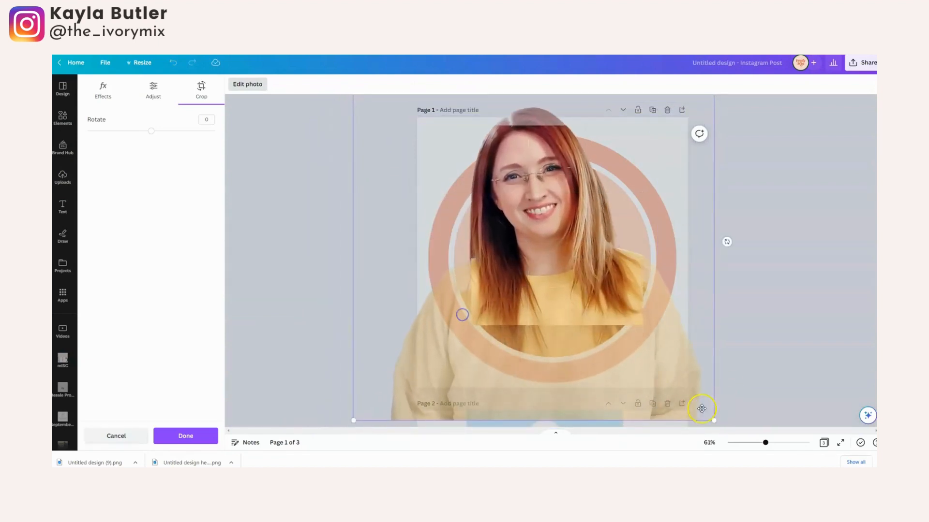
{"action": "left_click_drag", "start_coordinate": [712, 422], "coordinate": [758, 451]}
{"action": "left_click_drag", "start_coordinate": [623, 372], "coordinate": [600, 368]}
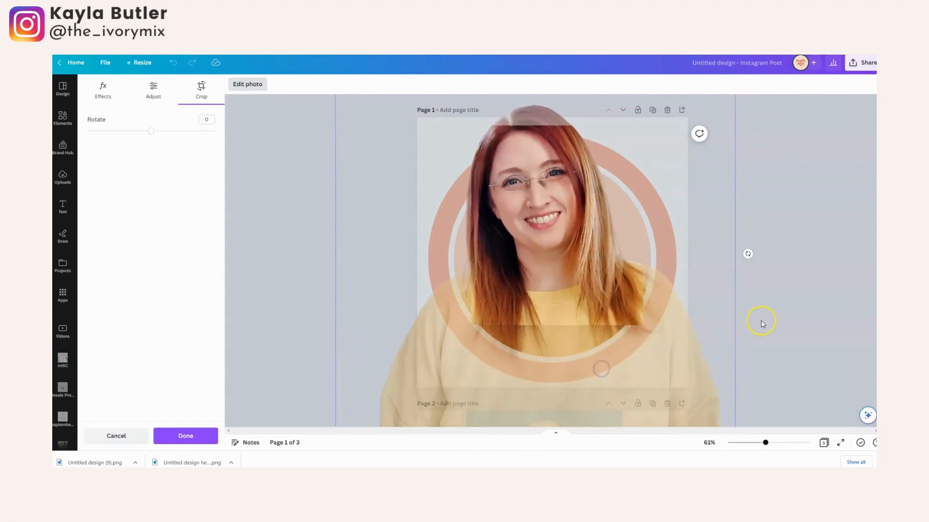
{"action": "left_click", "coordinate": [761, 321]}
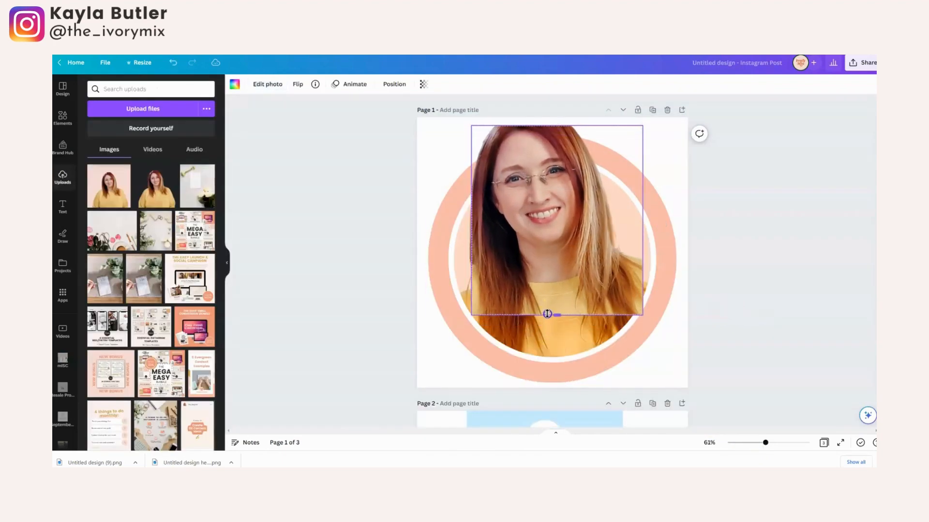
Shorten the grid from its lower edge and fine-tune the cut-out's size and position to blend with the portrait beneath.
{"action": "left_click_drag", "start_coordinate": [547, 314], "coordinate": [547, 314]}
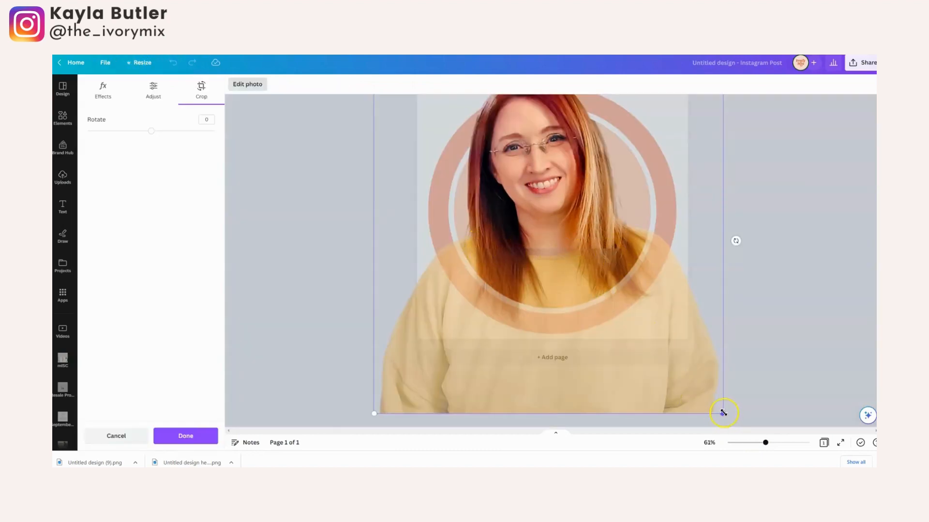
{"action": "left_click_drag", "start_coordinate": [724, 413], "coordinate": [732, 421]}
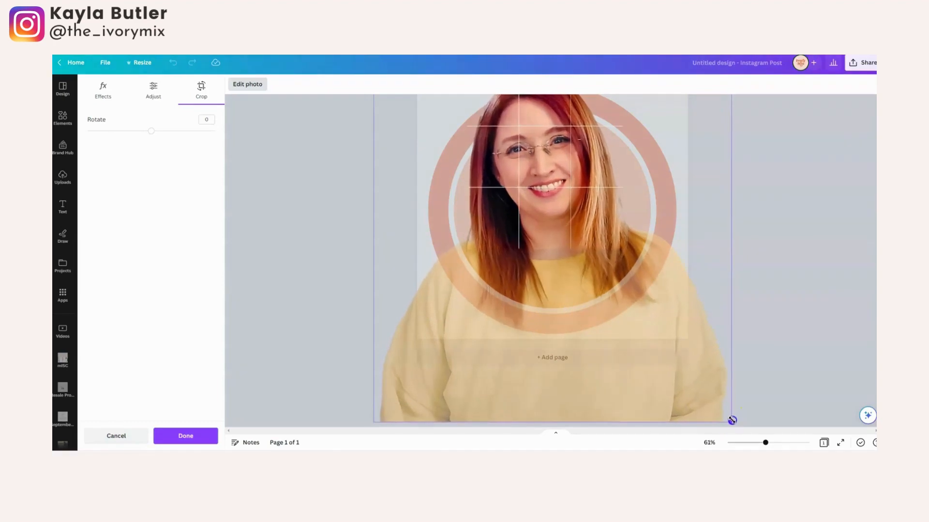
{"action": "left_click", "coordinate": [773, 307]}
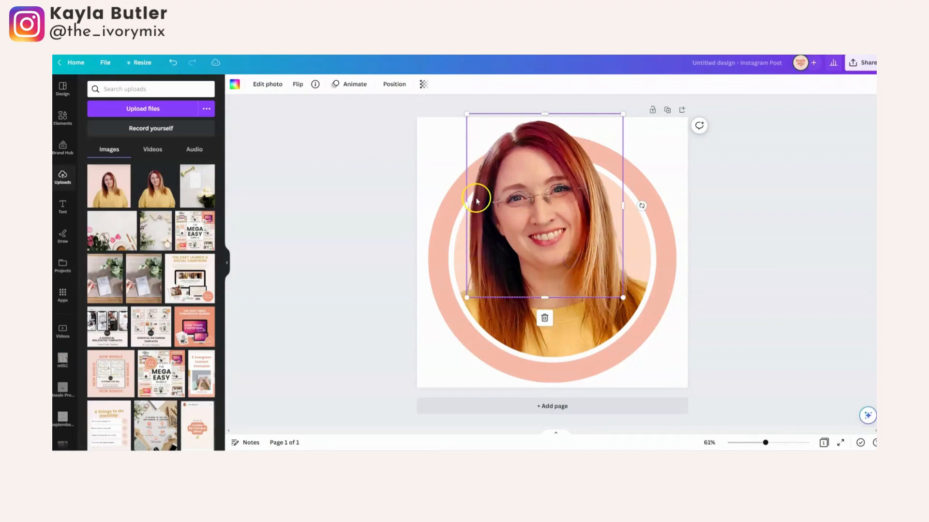
{"action": "left_click_drag", "start_coordinate": [466, 206], "coordinate": [466, 205]}
{"action": "left_click", "coordinate": [557, 339]}
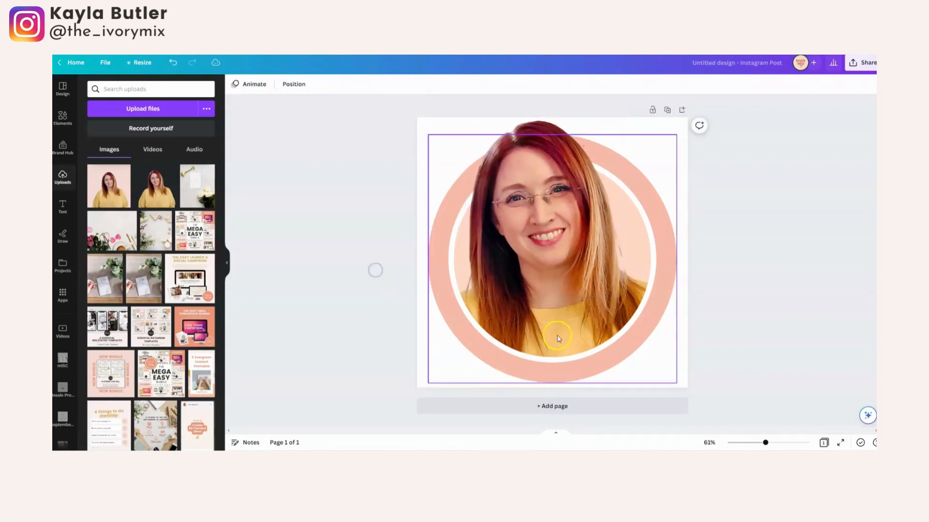
{"action": "left_click", "coordinate": [681, 323]}
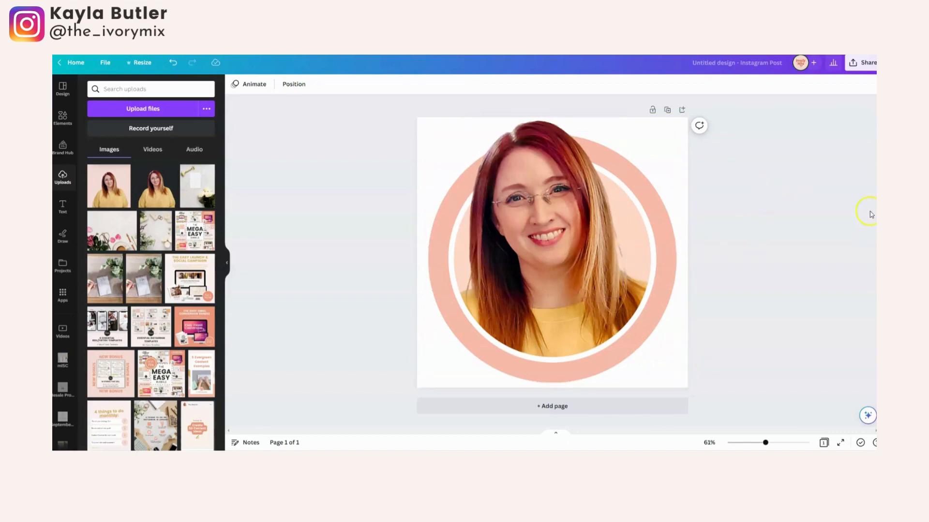
Download the design as a PNG with a transparent background.
{"action": "left_click", "coordinate": [861, 67]}
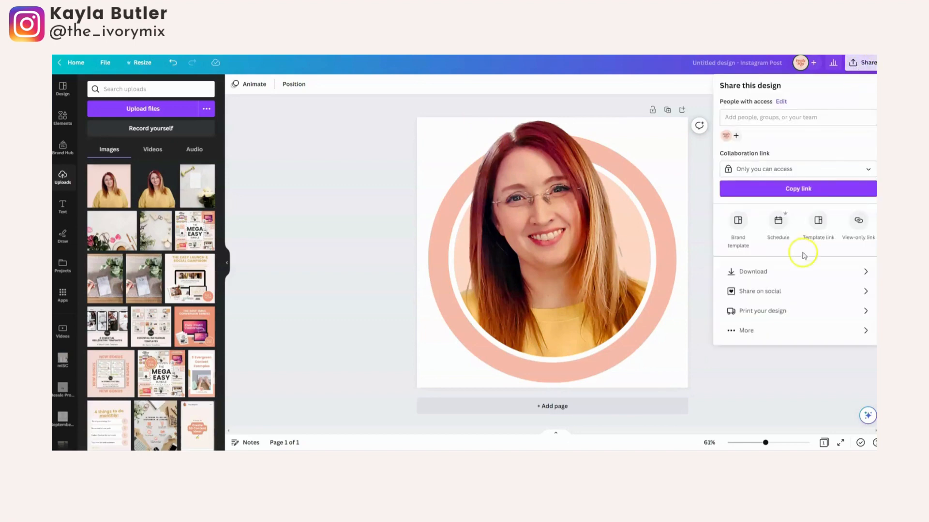
{"action": "left_click", "coordinate": [806, 271]}
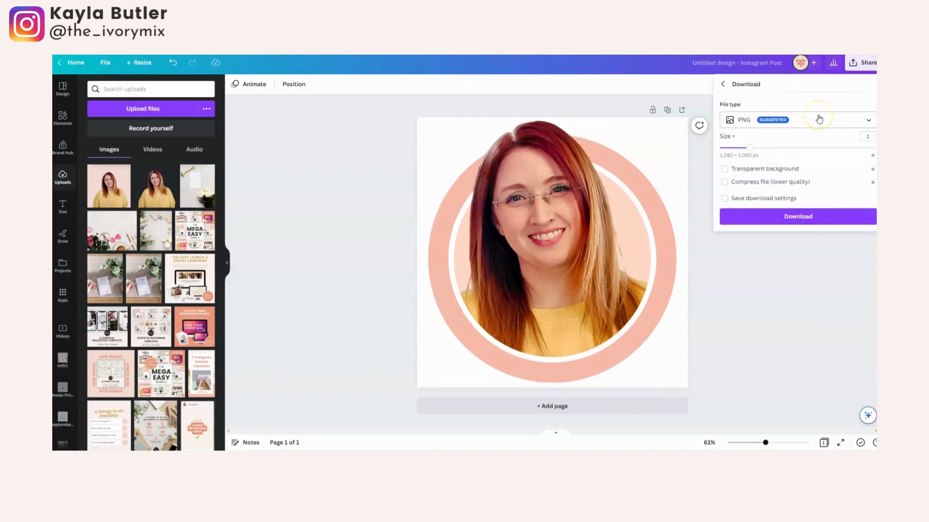
{"action": "left_click", "coordinate": [725, 169]}
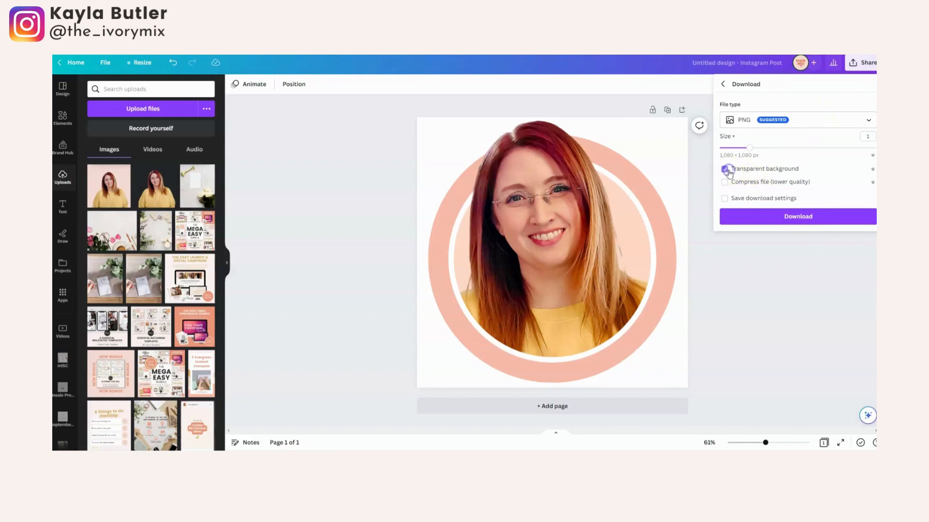